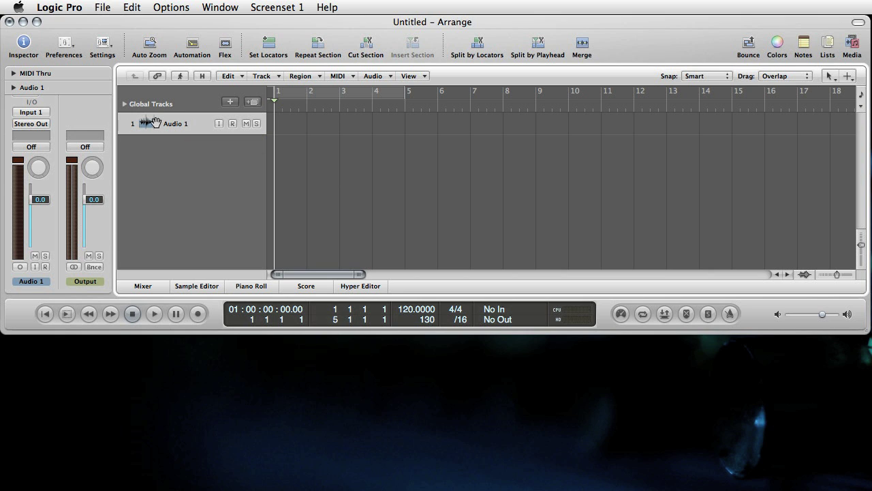
Set the audio track's input to Input 3 and switch on its input monitoring
{"action": "left_click", "coordinate": [30, 113]}
{"action": "mouse_move", "coordinate": [37, 147]}
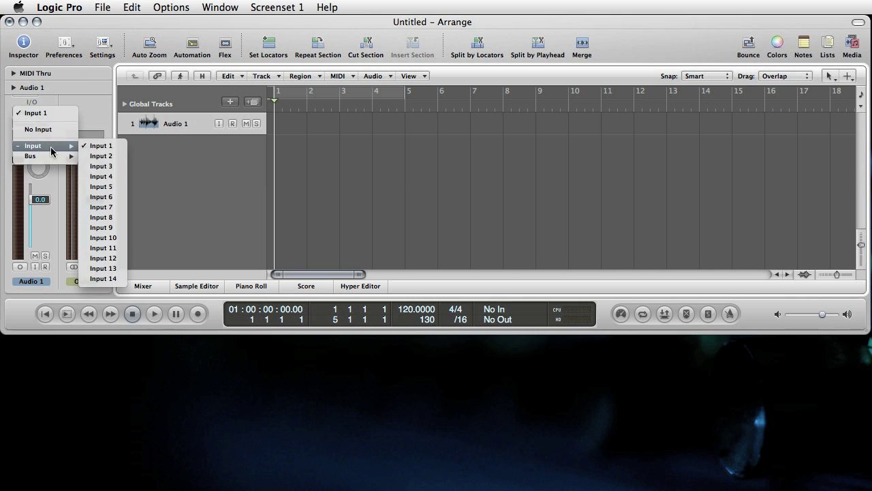
{"action": "left_click", "coordinate": [108, 167]}
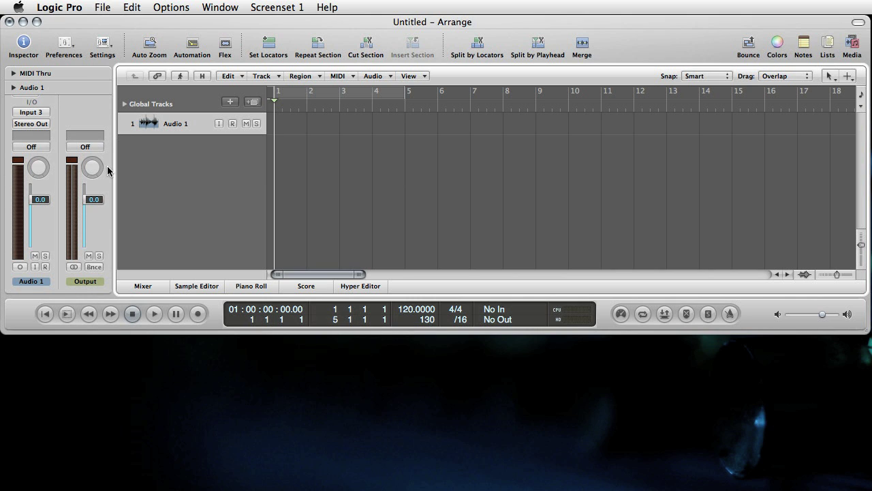
{"action": "left_click", "coordinate": [35, 267]}
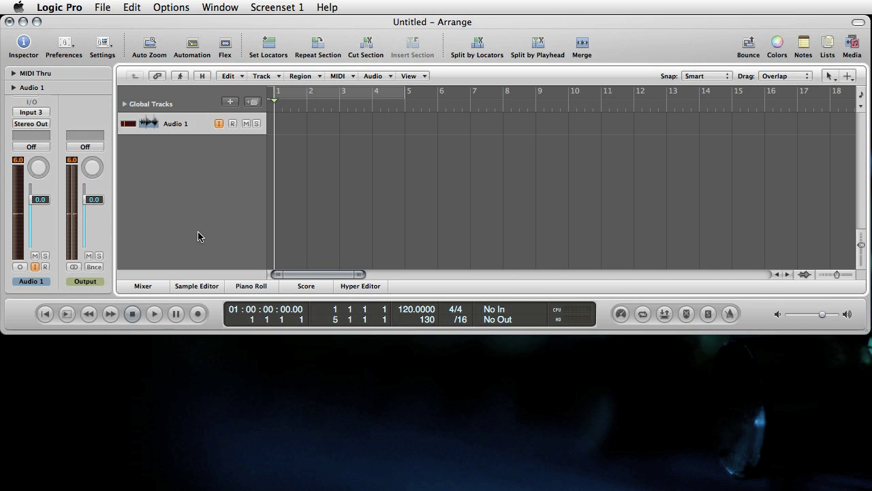
Rename the Audio 1 track to 'monitor'
{"action": "double_click", "coordinate": [38, 281]}
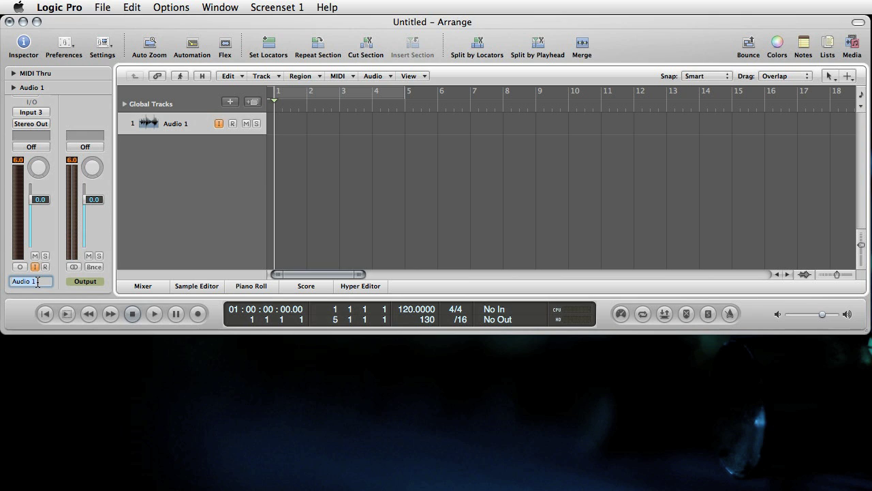
{"action": "type", "text": "moniro"}
{"action": "key", "text": "BackSpace"}
{"action": "key", "text": "BackSpace"}
{"action": "type", "text": "tor"}
{"action": "key", "text": "Return"}
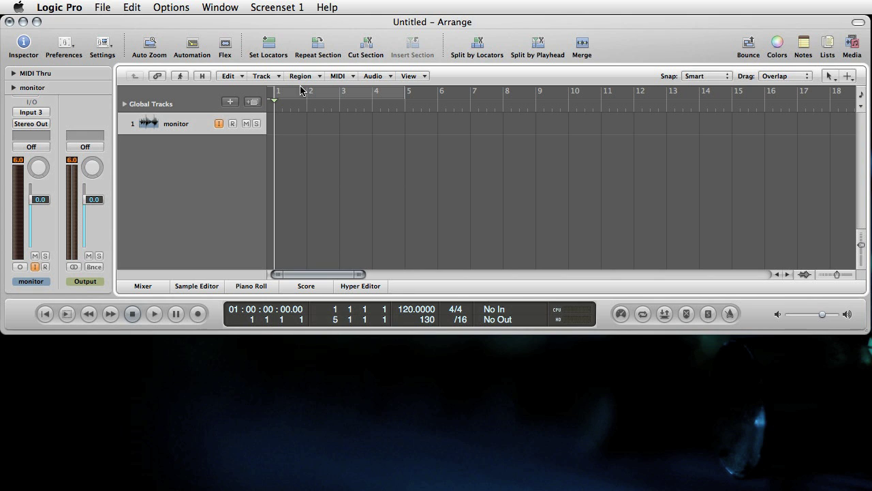
Create a new software instrument track via Track > New
{"action": "left_click", "coordinate": [266, 77]}
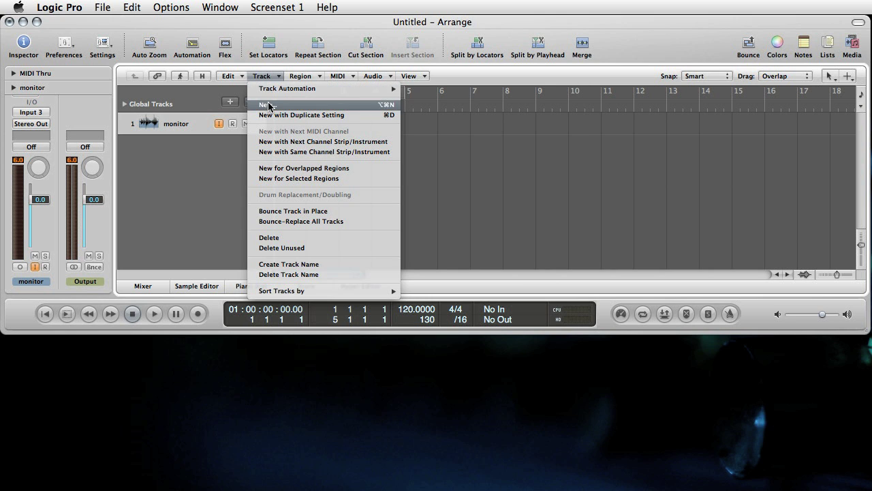
{"action": "left_click", "coordinate": [267, 104]}
{"action": "left_click", "coordinate": [362, 84]}
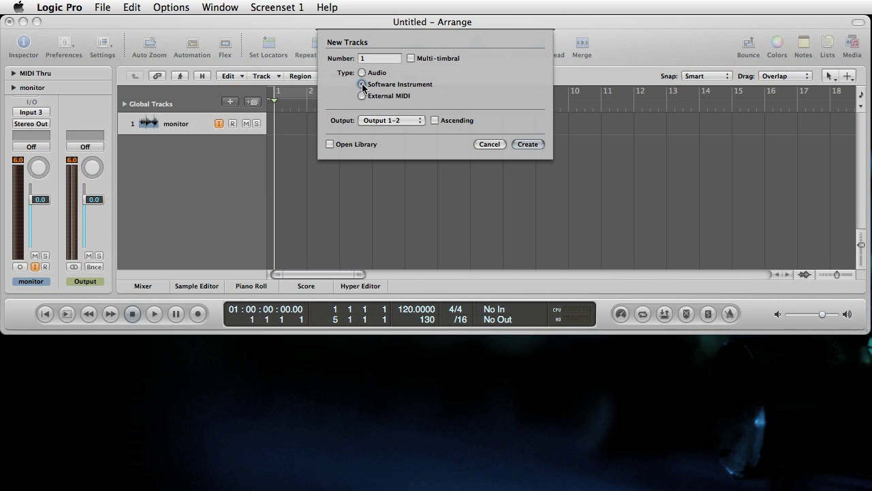
{"action": "left_click", "coordinate": [528, 144]}
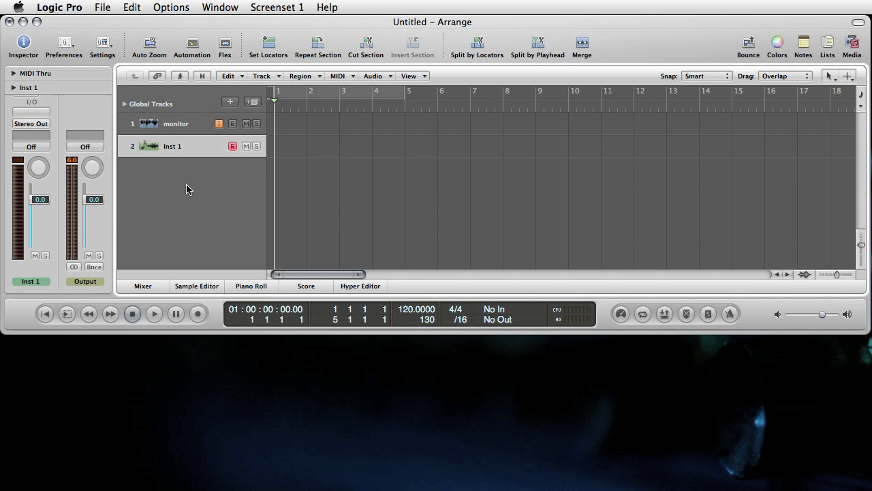
Load Expert Sleepers SW Voice Controller, Multi Output (3xStereo), onto Inst 1
{"action": "left_click", "coordinate": [35, 113]}
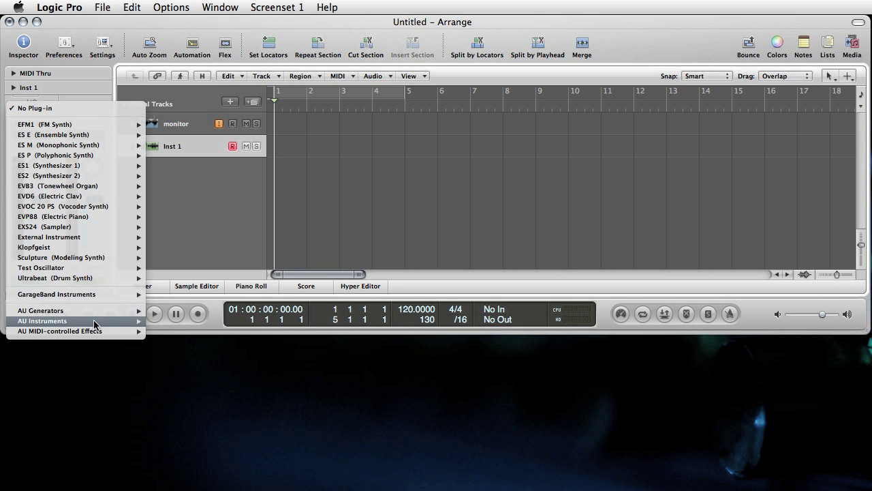
{"action": "mouse_move", "coordinate": [94, 325]}
{"action": "mouse_move", "coordinate": [195, 362]}
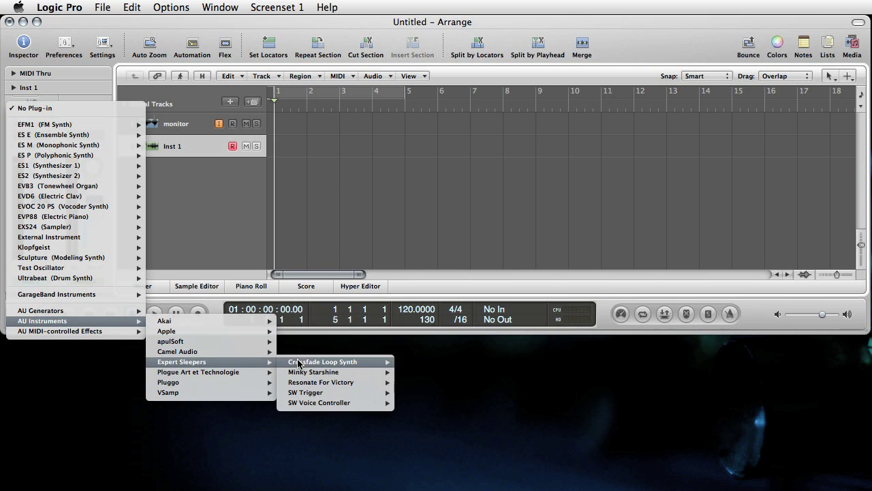
{"action": "mouse_move", "coordinate": [309, 362]}
{"action": "mouse_move", "coordinate": [327, 403]}
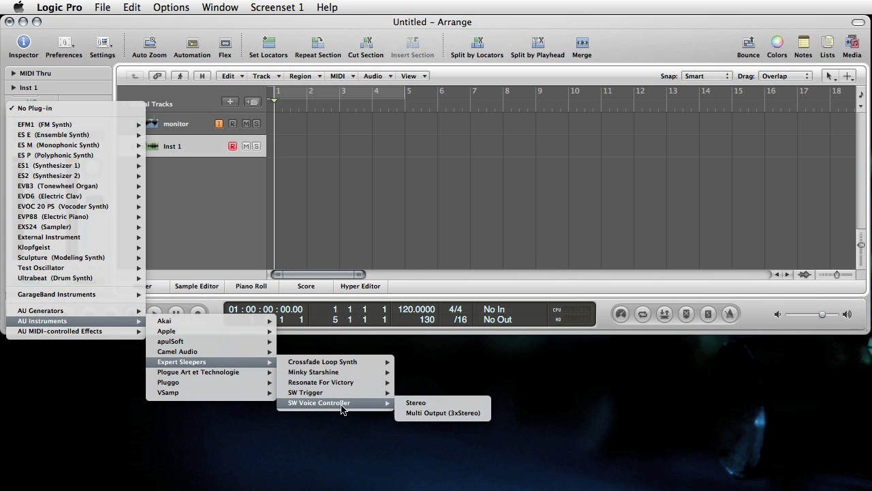
{"action": "left_click", "coordinate": [439, 416]}
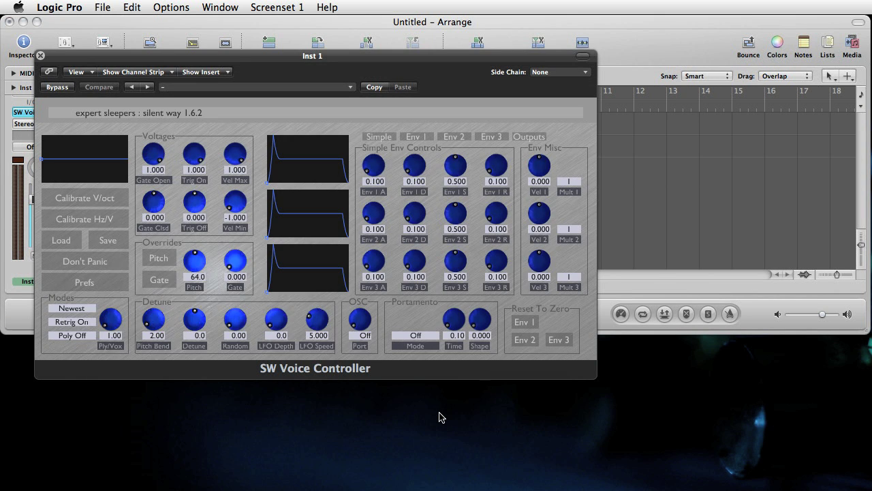
Set the SW Voice Controller's side chain source to Input 3
{"action": "left_click_drag", "start_coordinate": [179, 60], "coordinate": [739, 100]}
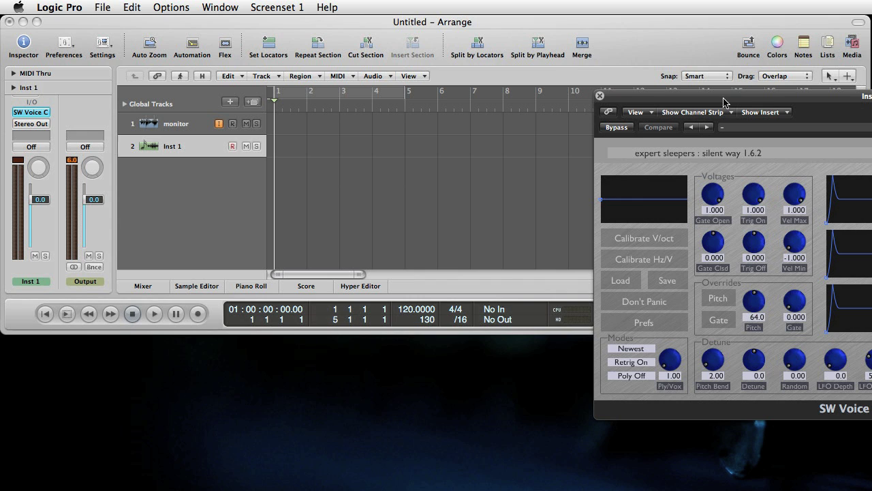
{"action": "left_click", "coordinate": [194, 203]}
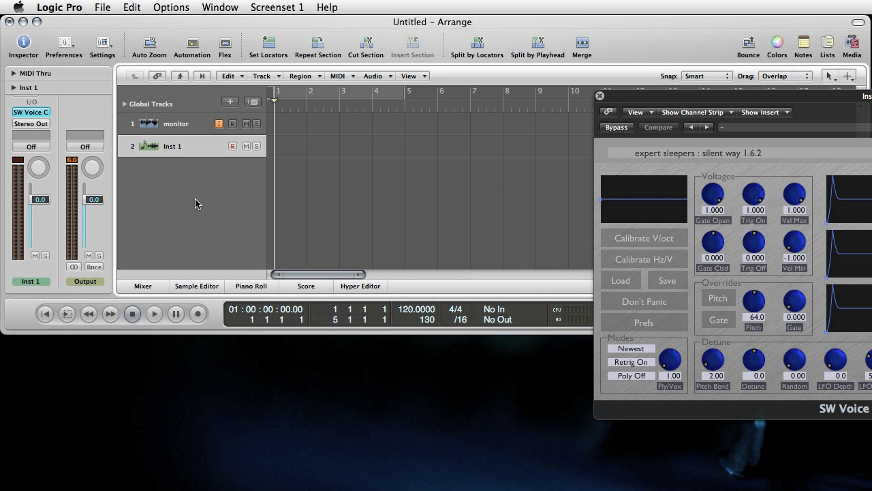
{"action": "left_click_drag", "start_coordinate": [757, 102], "coordinate": [446, 102]}
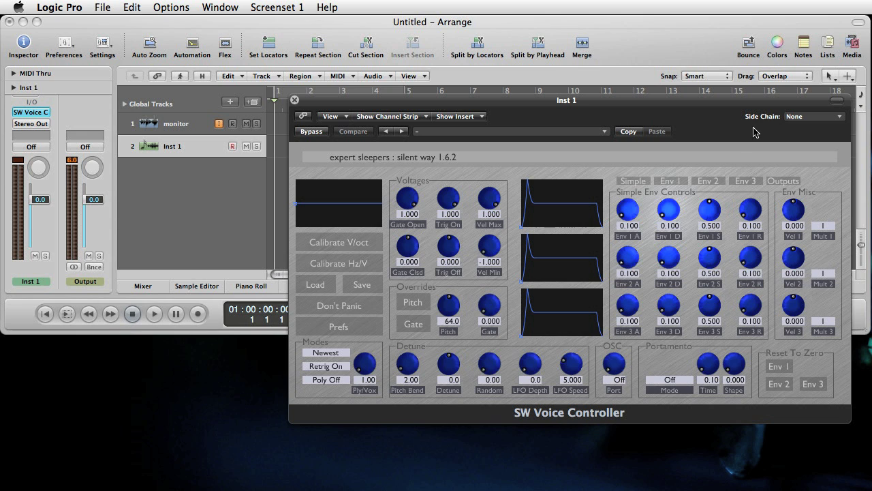
{"action": "left_click", "coordinate": [809, 119]}
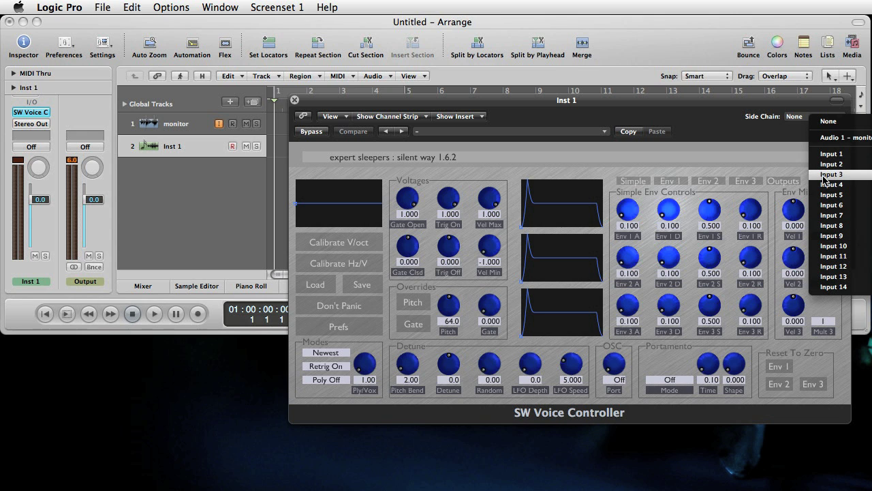
{"action": "left_click", "coordinate": [826, 175]}
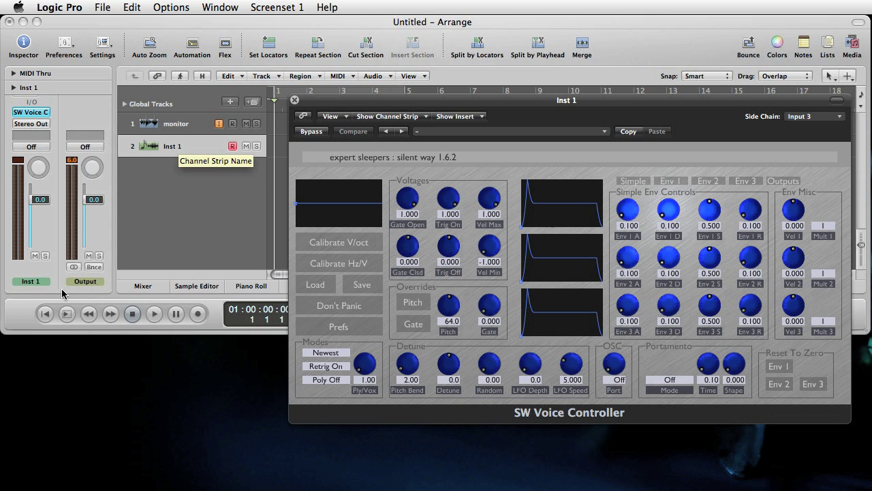
Rename the Inst 1 track to 'silent way'
{"action": "double_click", "coordinate": [30, 281]}
{"action": "type", "text": "silent way"}
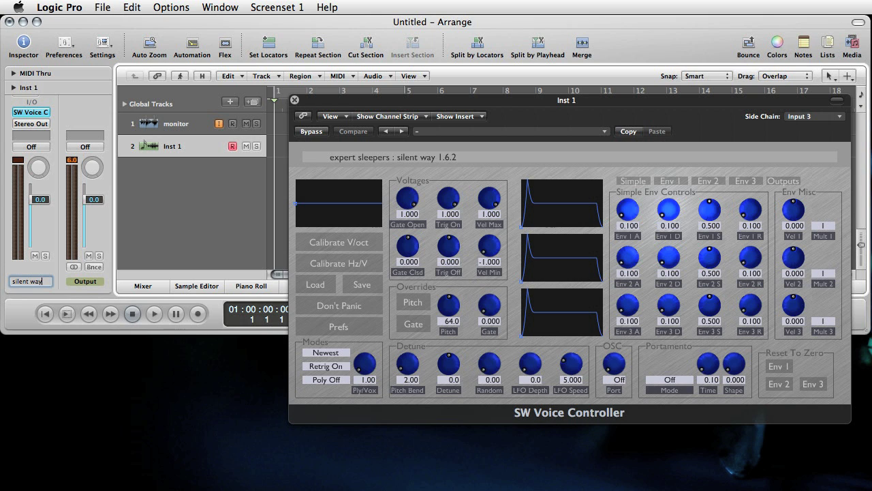
{"action": "key", "text": "Return"}
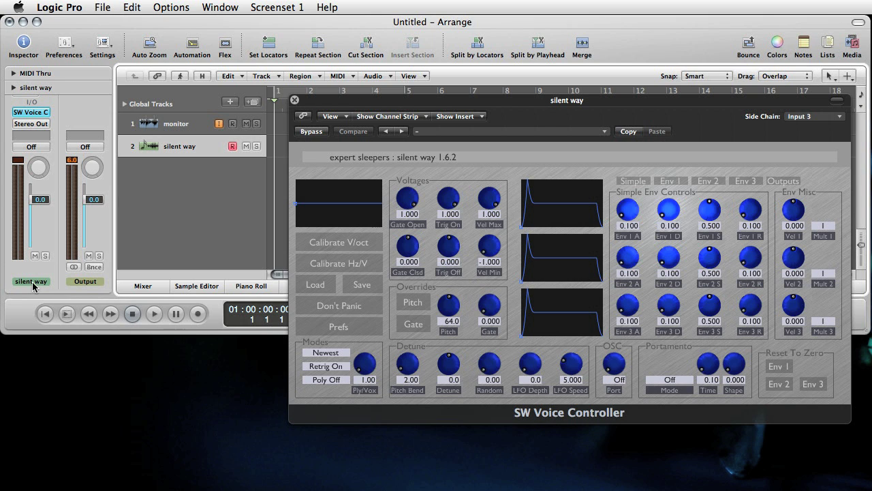
{"action": "left_click_drag", "start_coordinate": [504, 102], "coordinate": [819, 54]}
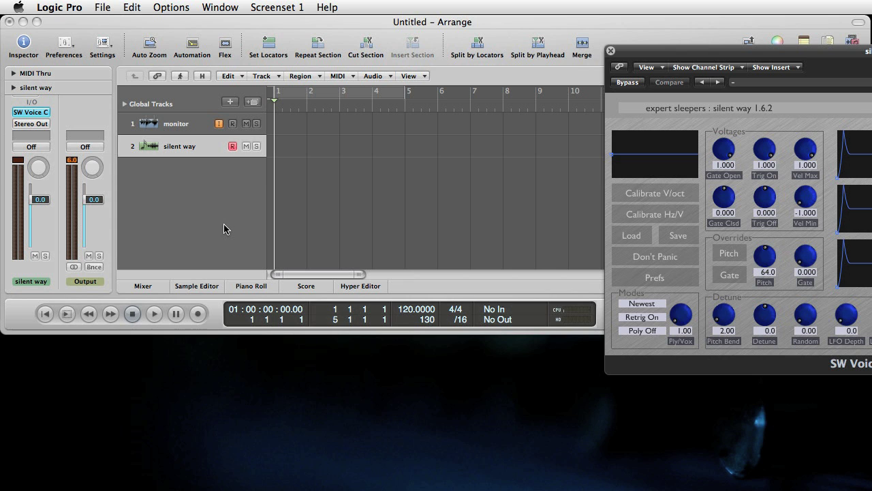
In the Mixer, add Aux 1 and Aux 2 fed from SW Voice Co 3-4 and 5-6
{"action": "left_click", "coordinate": [234, 7]}
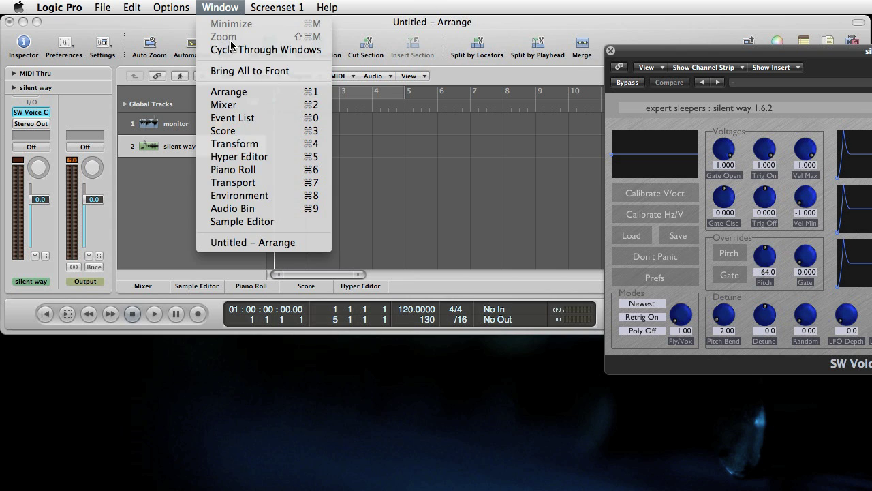
{"action": "left_click", "coordinate": [225, 104]}
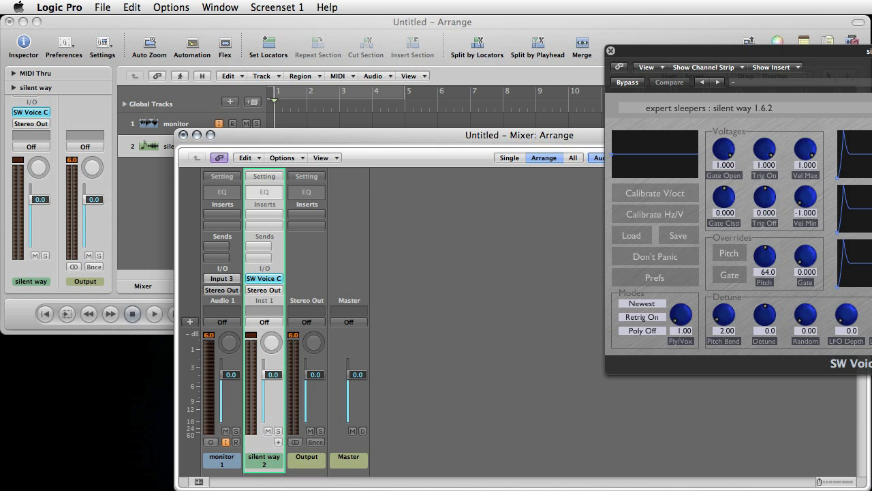
{"action": "left_click", "coordinate": [279, 442]}
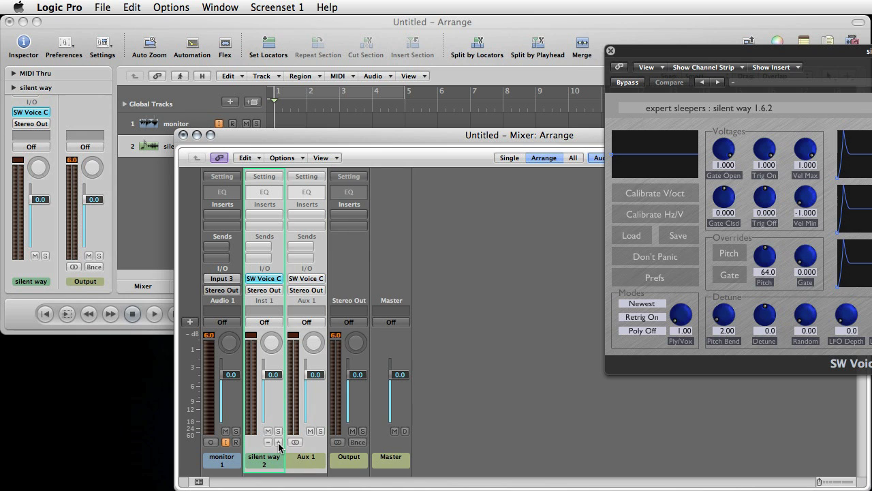
{"action": "left_click", "coordinate": [279, 442]}
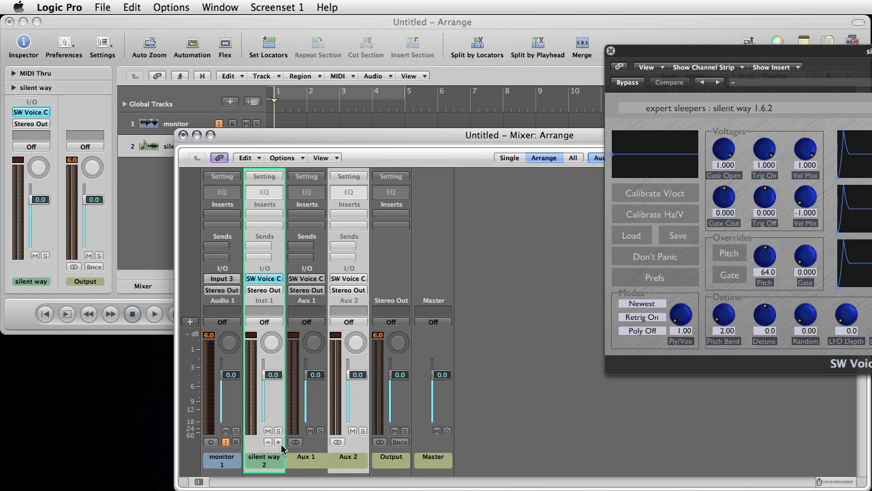
{"action": "left_click", "coordinate": [313, 280]}
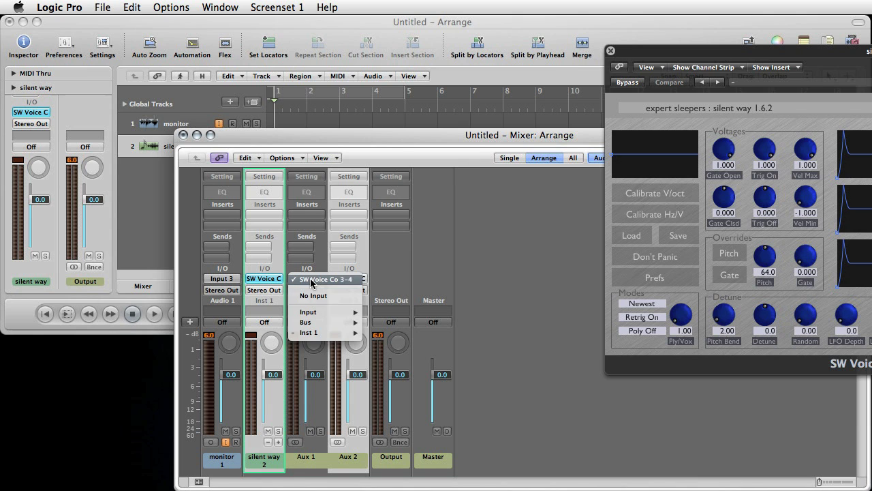
{"action": "left_click", "coordinate": [311, 280]}
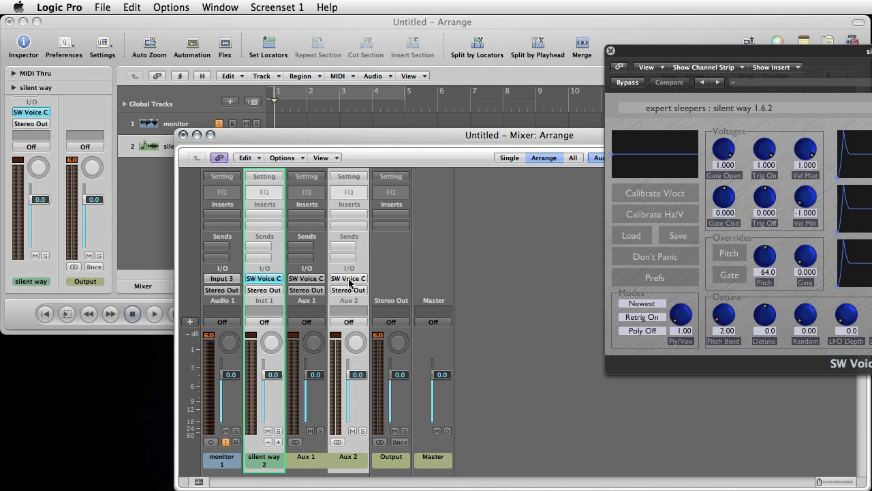
{"action": "left_click", "coordinate": [348, 279]}
{"action": "left_click", "coordinate": [349, 282]}
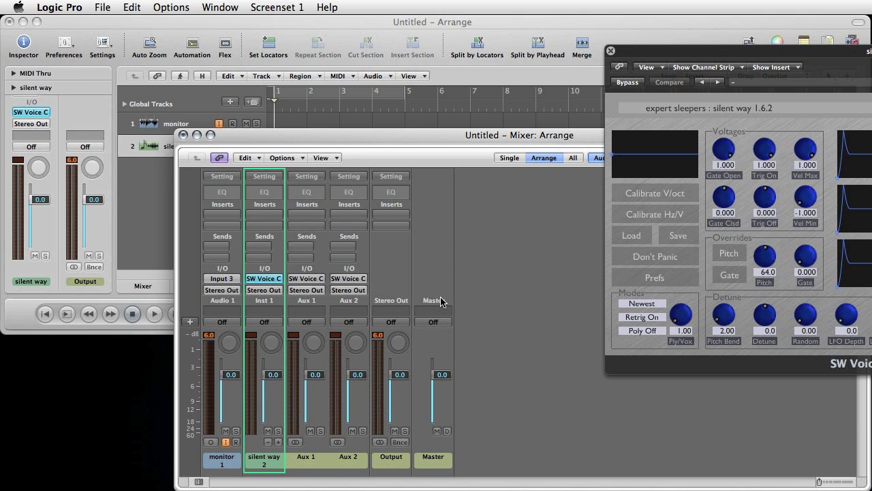
Route Inst 1 to Output 3-4, Aux 1 to Output 5-6, and Aux 2 to Output 7-8
{"action": "left_click", "coordinate": [264, 292]}
{"action": "mouse_move", "coordinate": [307, 324]}
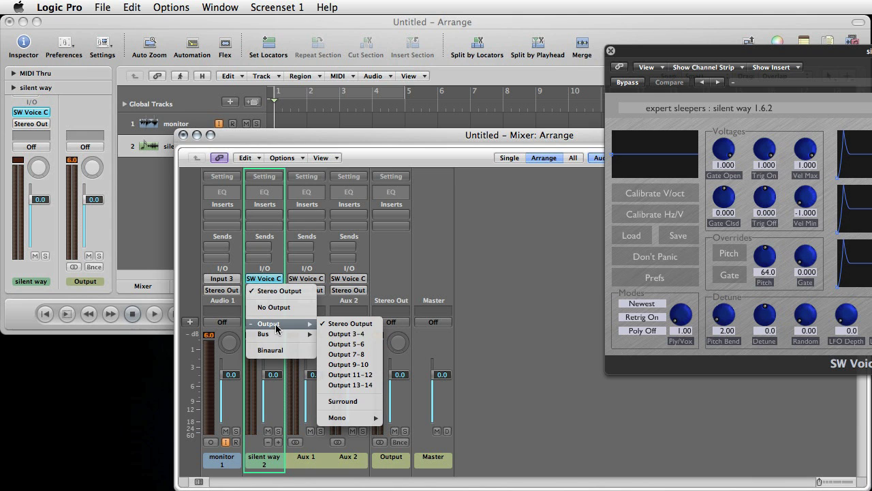
{"action": "left_click", "coordinate": [372, 334]}
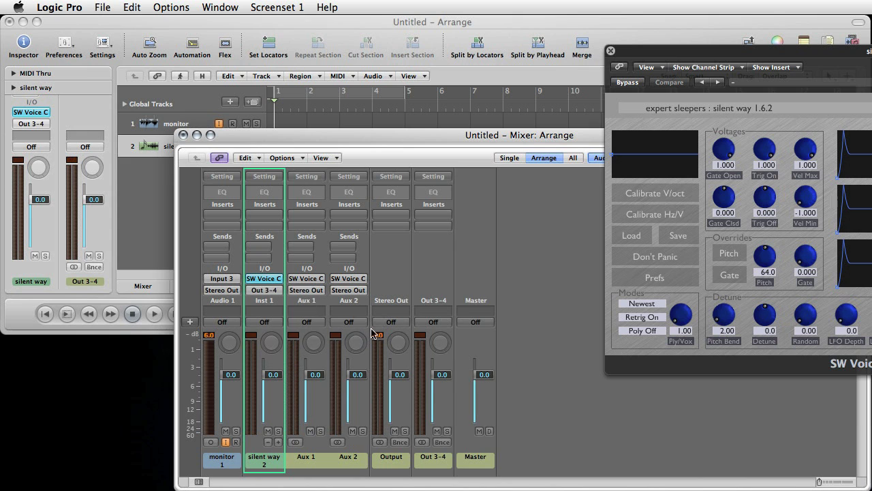
{"action": "left_click", "coordinate": [314, 291]}
{"action": "mouse_move", "coordinate": [317, 324]}
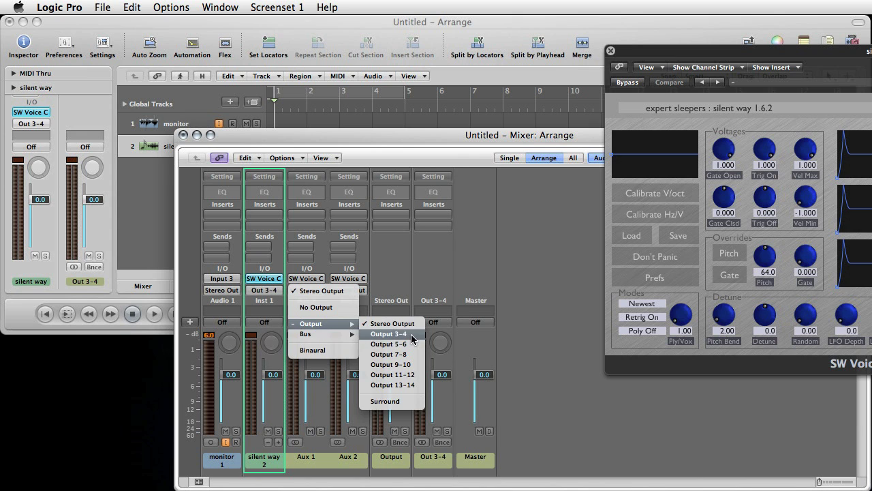
{"action": "left_click", "coordinate": [411, 345]}
{"action": "left_click", "coordinate": [350, 291]}
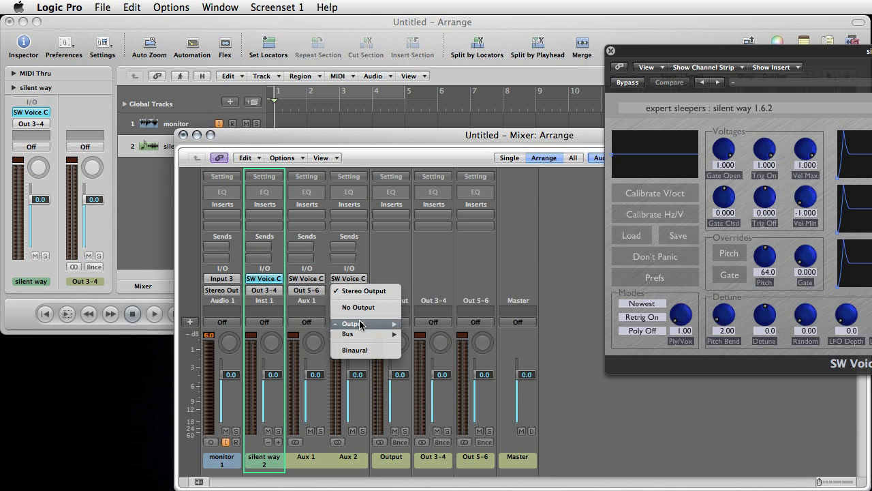
{"action": "mouse_move", "coordinate": [361, 325]}
{"action": "left_click", "coordinate": [435, 363]}
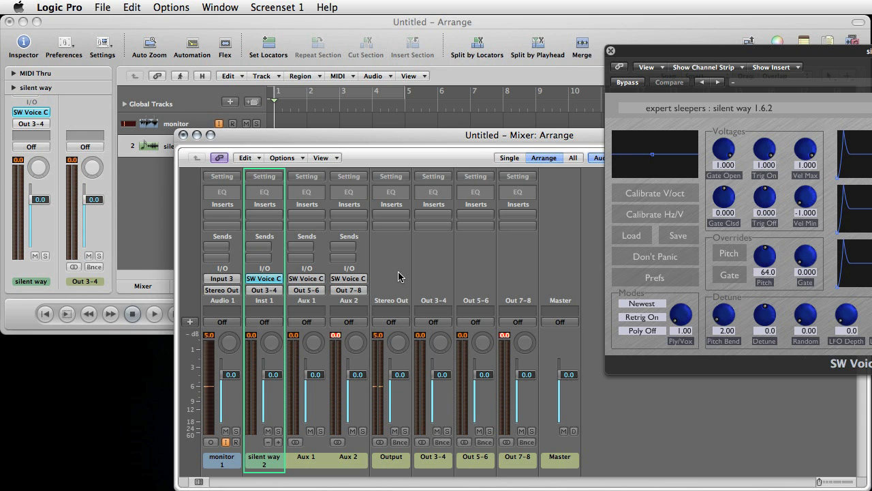
Drag the Silent Way plug-in window left so the whole panel is visible
{"action": "left_click_drag", "start_coordinate": [731, 55], "coordinate": [664, 57]}
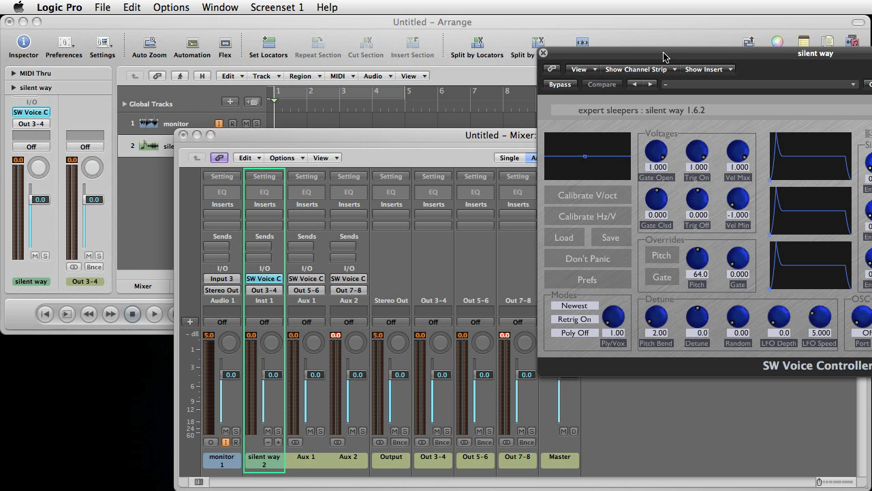
Run Calibrate V/oct in SW Voice Controller until the stepped curve completes
{"action": "left_click", "coordinate": [619, 195]}
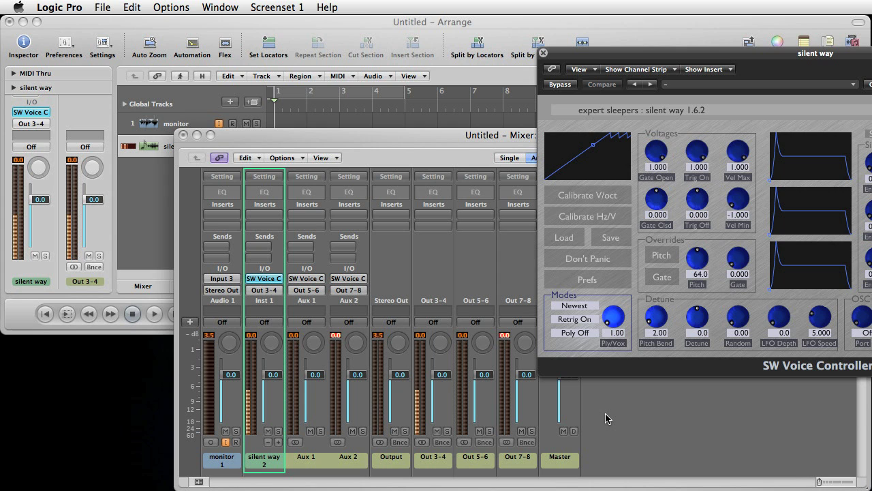
Save the Silent Way V/oct calibration to the Desktop as calibration.txt
{"action": "left_click", "coordinate": [622, 236]}
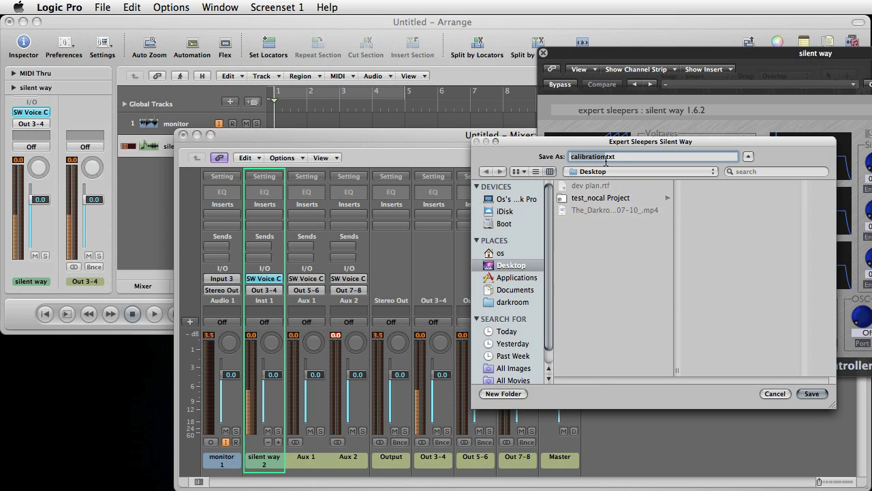
{"action": "left_click", "coordinate": [812, 395]}
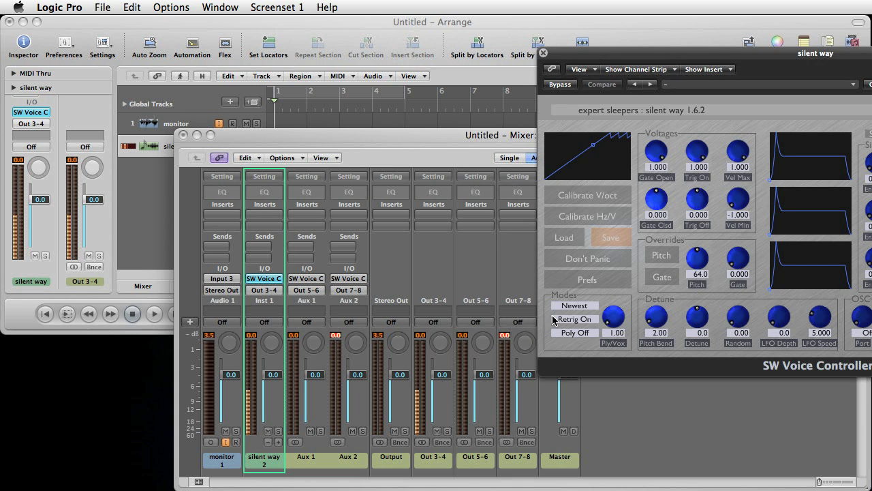
Create software instrument track Inst 2 with its output set to Output 3-4
{"action": "left_click", "coordinate": [150, 218]}
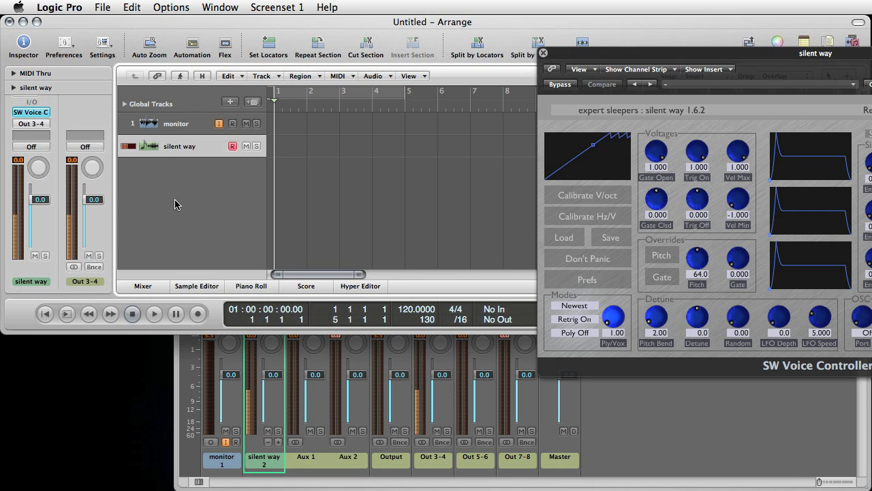
{"action": "left_click", "coordinate": [261, 76]}
{"action": "left_click", "coordinate": [265, 103]}
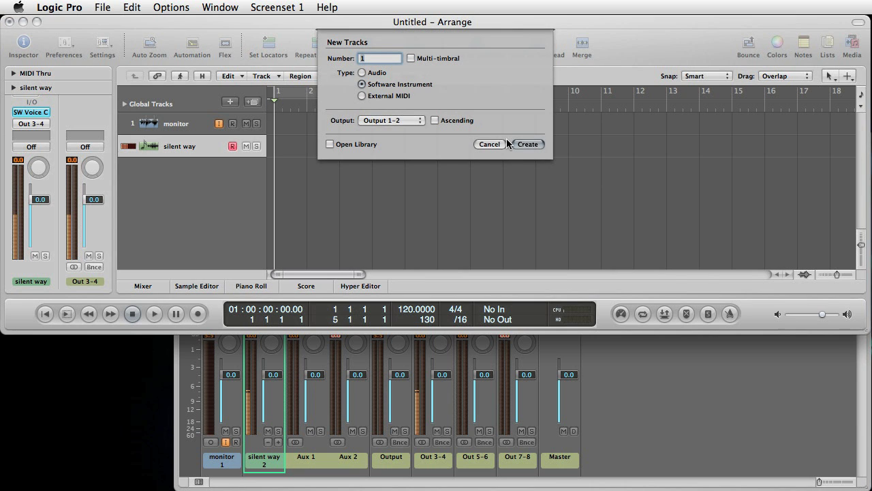
{"action": "left_click", "coordinate": [411, 121]}
{"action": "mouse_move", "coordinate": [404, 154]}
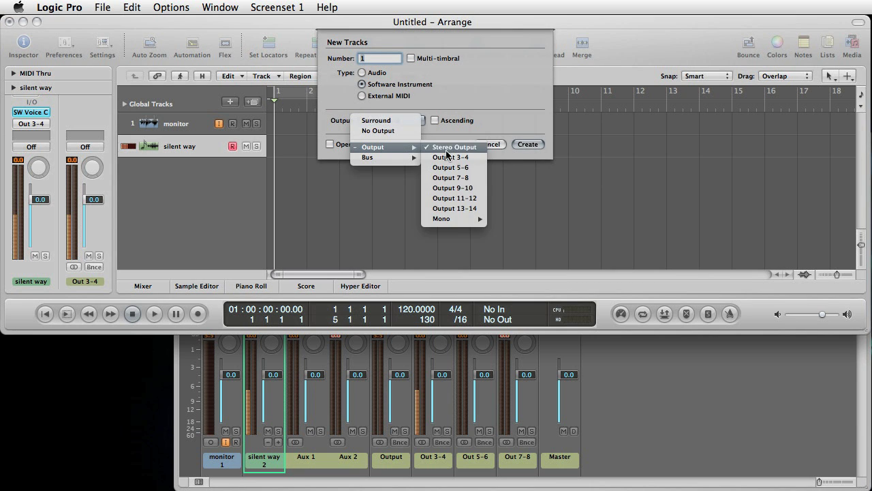
{"action": "left_click", "coordinate": [450, 169]}
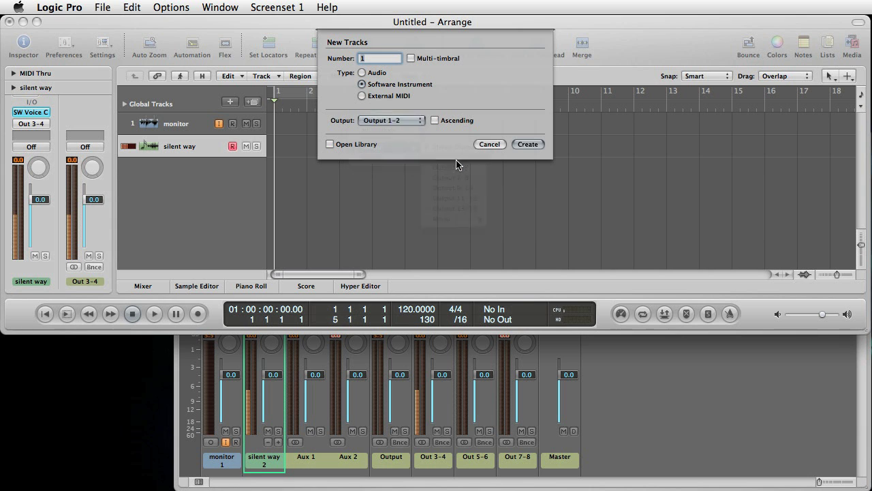
{"action": "left_click", "coordinate": [537, 150]}
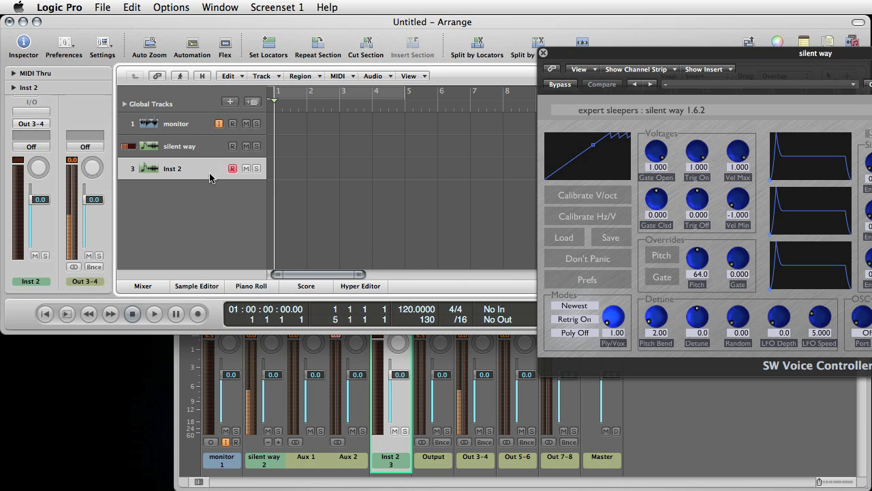
Load Expert Sleepers SW Voice Controller, Multi Output (3xStereo), onto Inst 2
{"action": "left_click", "coordinate": [31, 112]}
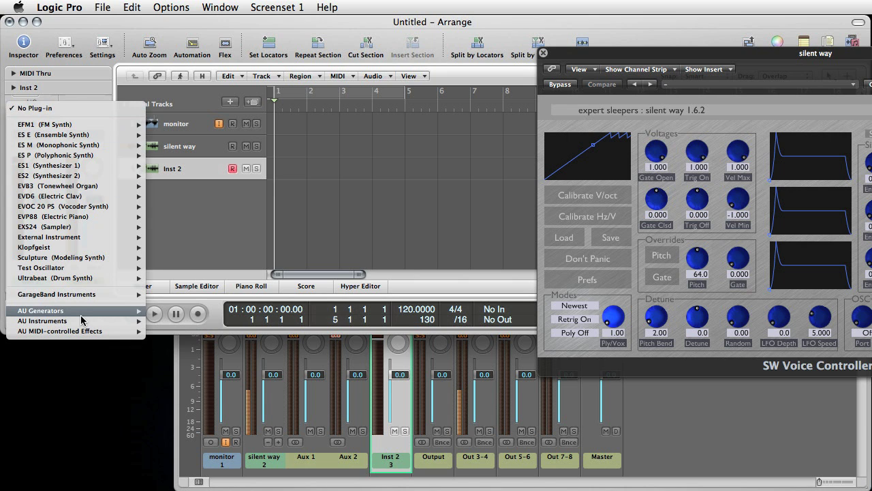
{"action": "mouse_move", "coordinate": [76, 321]}
{"action": "mouse_move", "coordinate": [227, 367]}
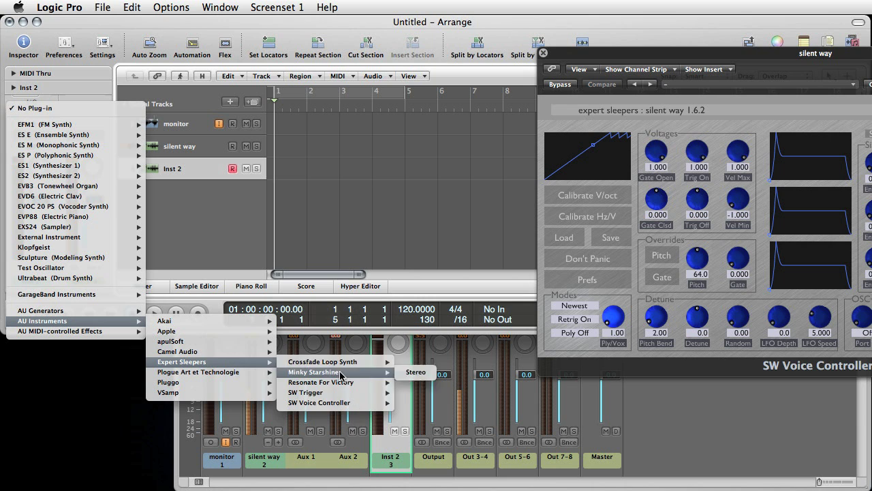
{"action": "mouse_move", "coordinate": [348, 403]}
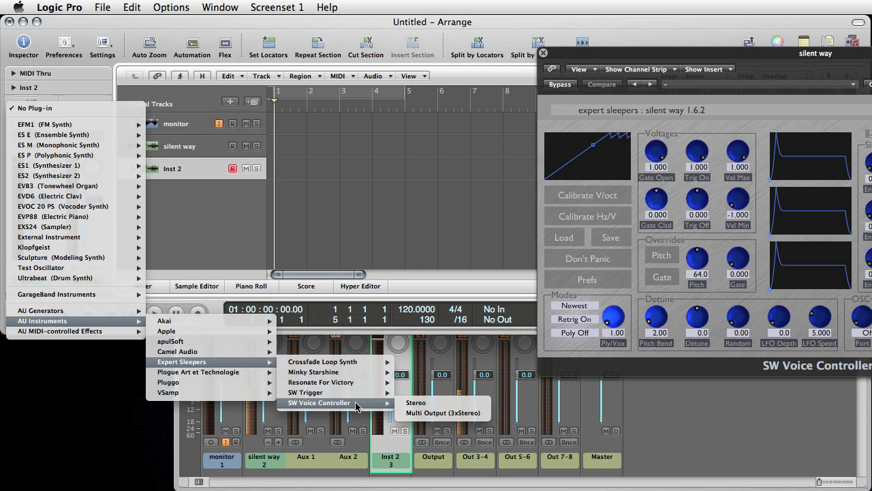
{"action": "left_click", "coordinate": [442, 414]}
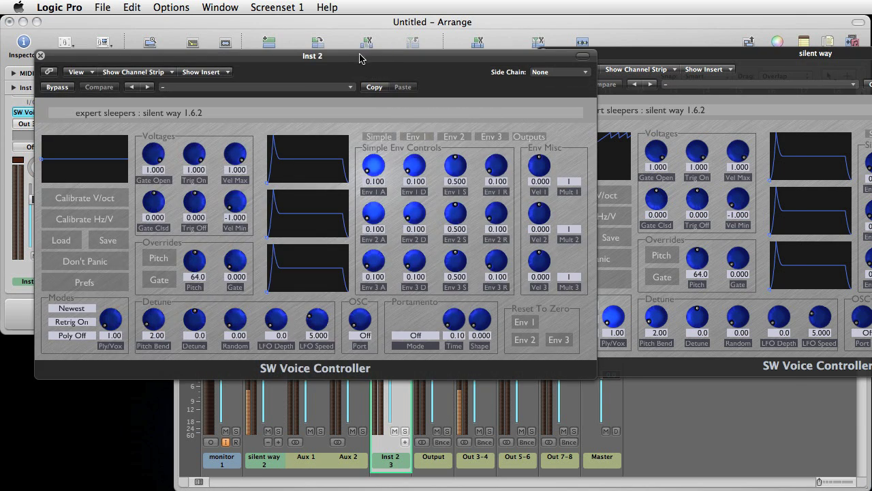
{"action": "left_click_drag", "start_coordinate": [357, 55], "coordinate": [566, 89]}
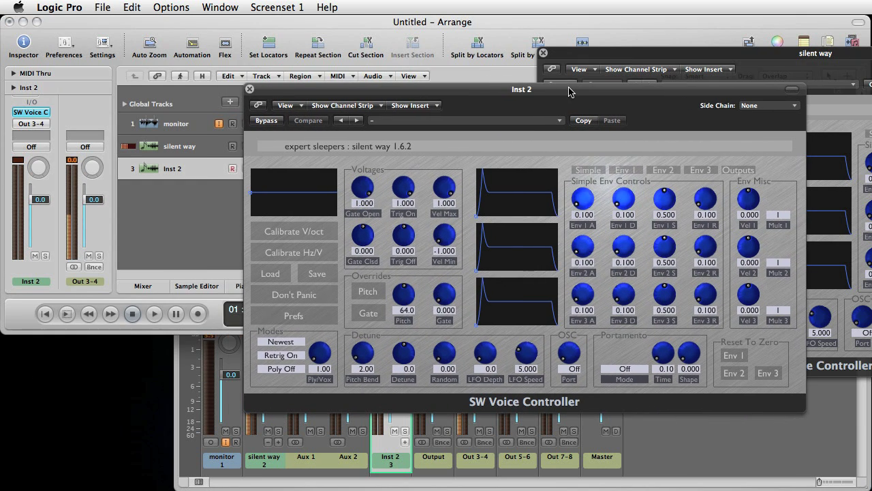
Load calibration.txt from the Desktop into Inst 2's SW Voice Controller
{"action": "left_click", "coordinate": [269, 275]}
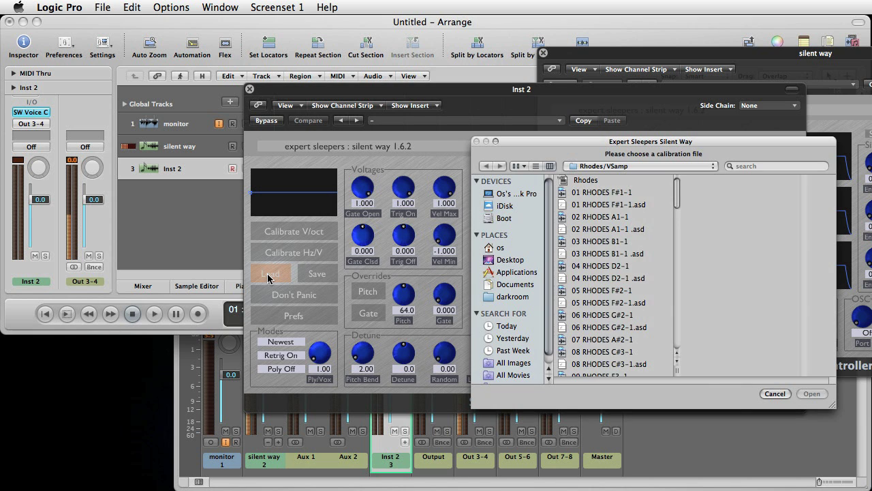
{"action": "key", "text": "super+shift+d"}
{"action": "left_click", "coordinate": [600, 180]}
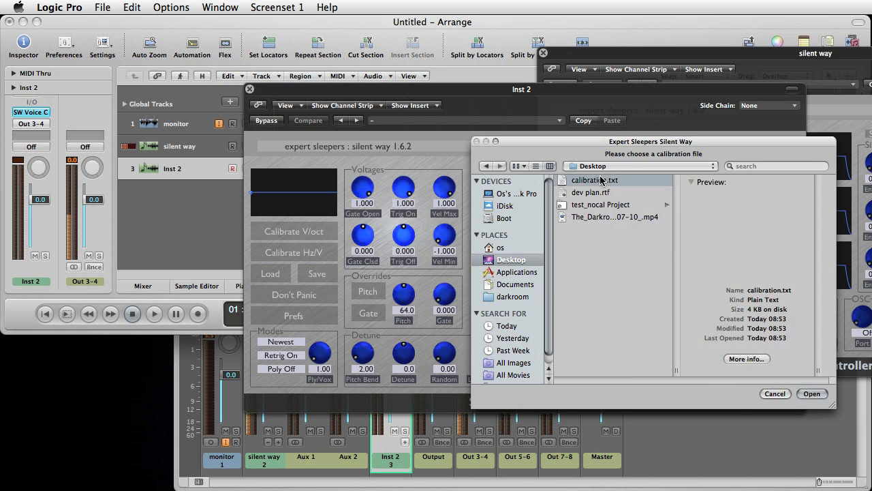
{"action": "left_click", "coordinate": [812, 394]}
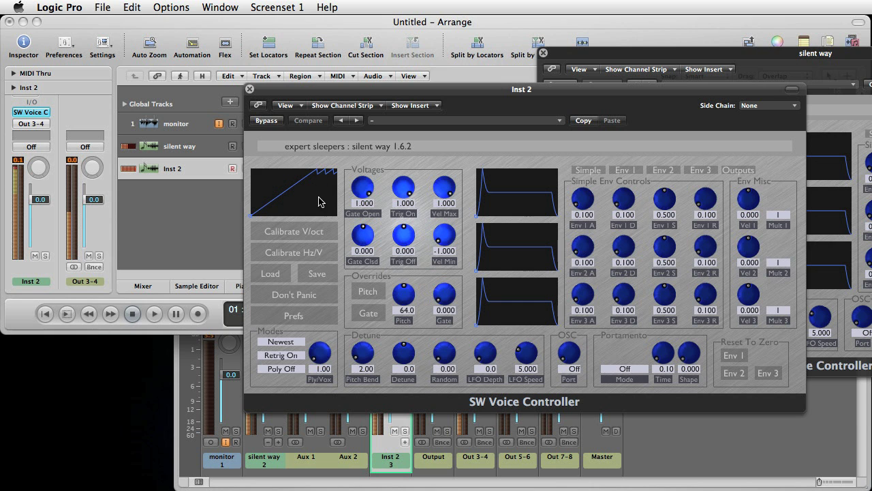